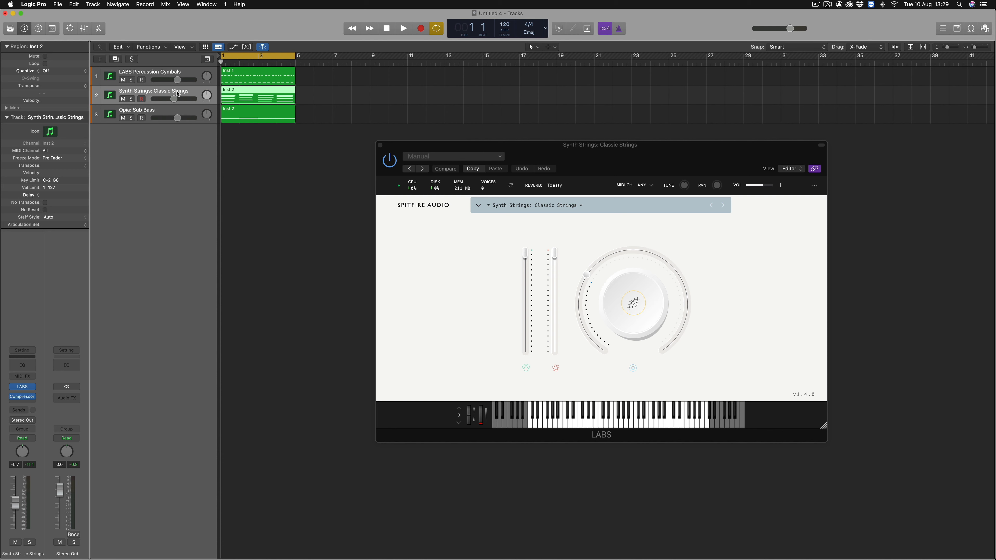
# Select the Opia: Sub Bass track and play the arrangement to its end
pyautogui.click(162, 110)
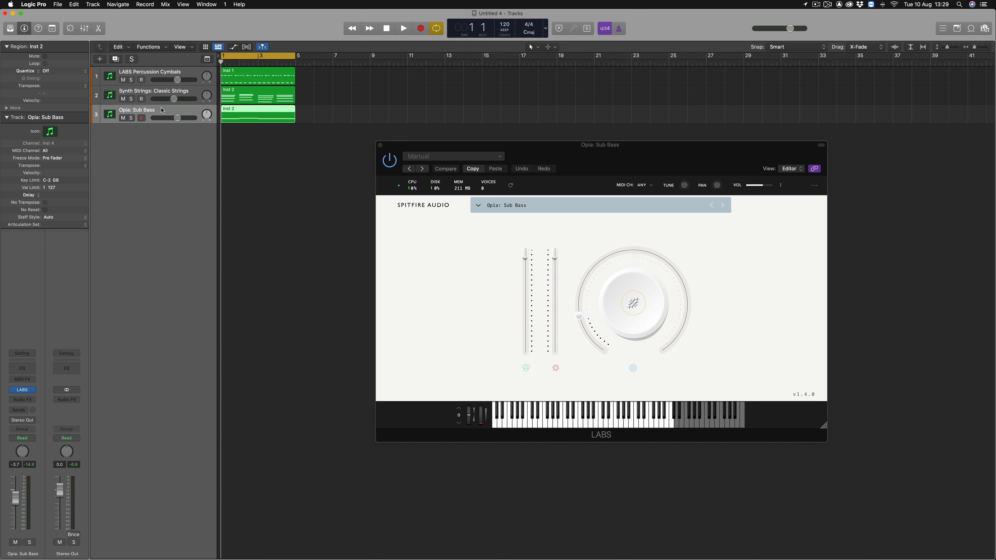
pyautogui.press('space')
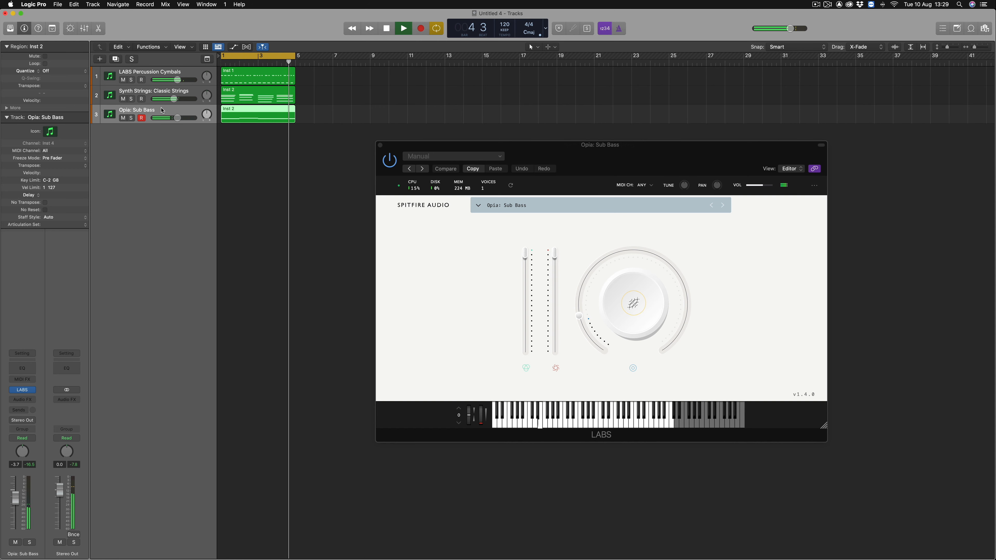
pyautogui.press('space')
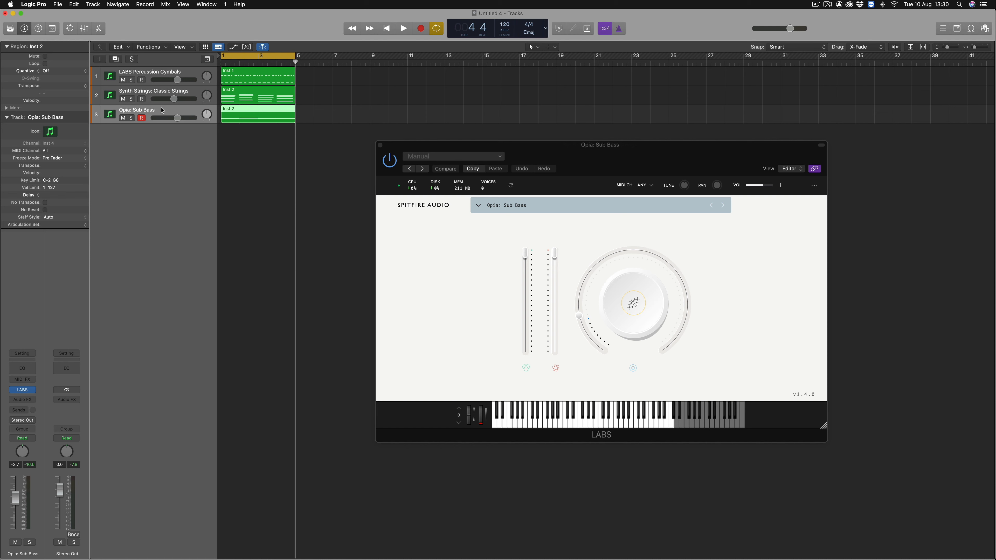
# Insert an Arpeggiator MIDI effect on the Opia: Sub Bass track and set its pattern mode to Grid
pyautogui.click(35, 379)
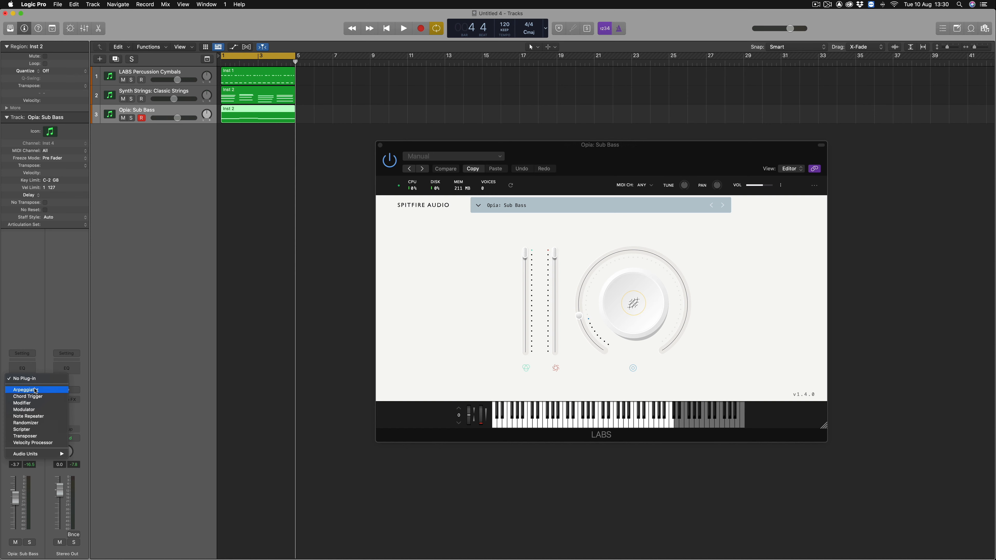
pyautogui.click(36, 390)
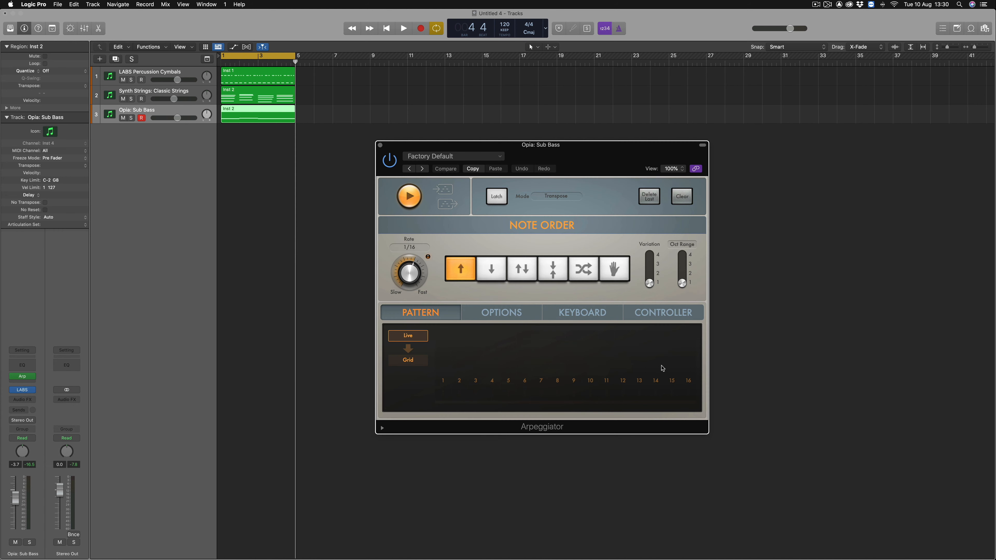
pyautogui.click(407, 360)
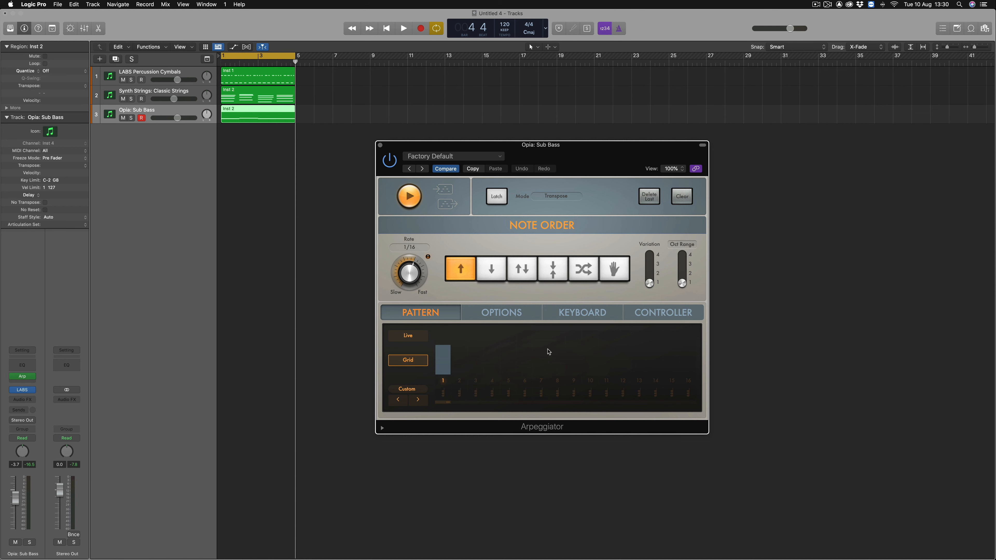
# Enable steps 2 to 8 in the Arpeggiator's pattern grid for an eight-step pattern
pyautogui.moveTo(448, 402); pyautogui.dragTo(480, 401)
pyautogui.click(459, 383)
pyautogui.click(476, 383)
pyautogui.click(492, 384)
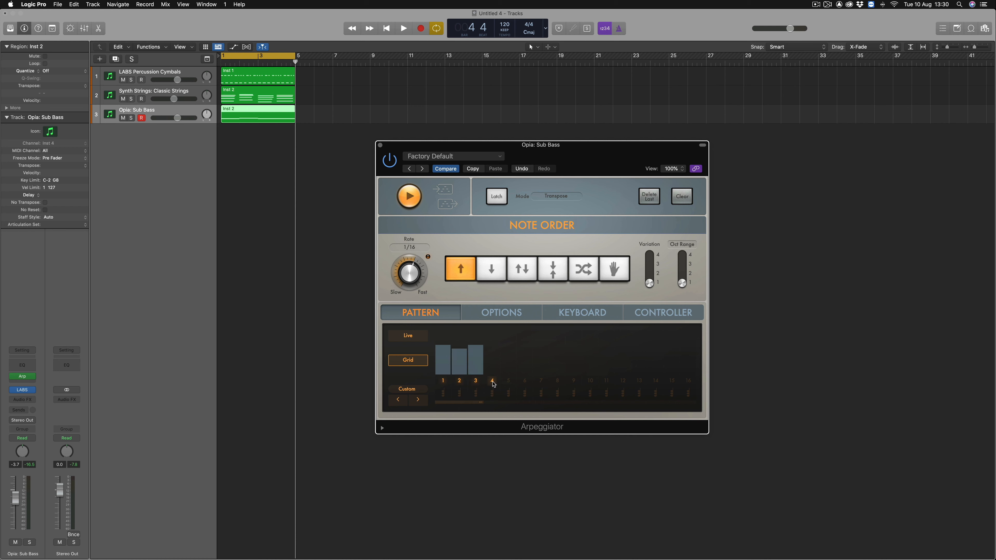
pyautogui.click(509, 383)
pyautogui.click(525, 383)
pyautogui.click(541, 383)
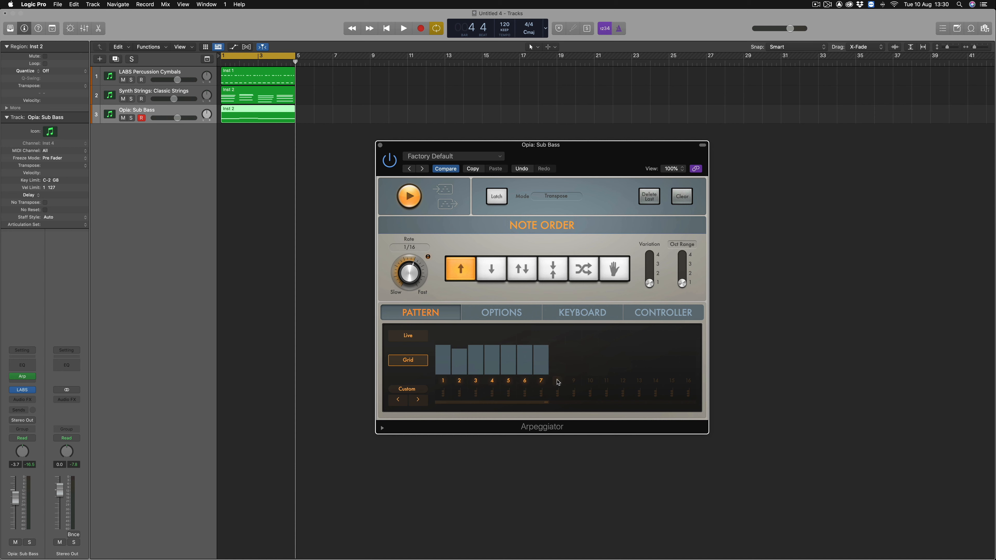
pyautogui.click(558, 382)
# Shape the eight Arpeggiator steps into alternating low and high velocities, with the even-numbered steps higher
pyautogui.moveTo(442, 347)
pyautogui.mouseDown()
pyautogui.moveTo(443, 364)
pyautogui.moveTo(460, 342)
pyautogui.moveTo(475, 358)
pyautogui.moveTo(492, 335)
pyautogui.mouseUp()
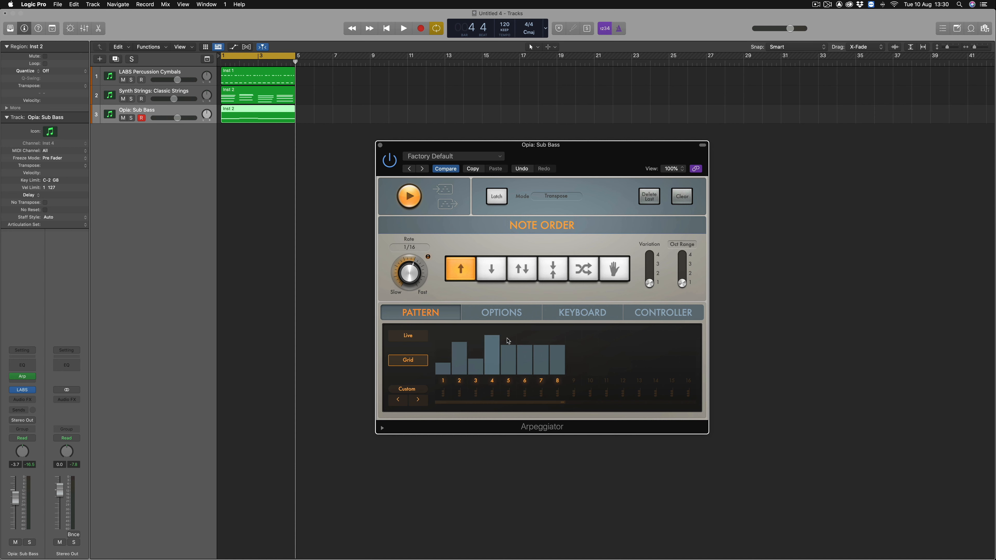
pyautogui.click(510, 356)
pyautogui.click(525, 336)
pyautogui.click(541, 351)
pyautogui.click(557, 332)
# Solo the Opia: Sub Bass track and compare its playback with the Arpeggiator active and bypassed
pyautogui.click(132, 118)
pyautogui.press('space')
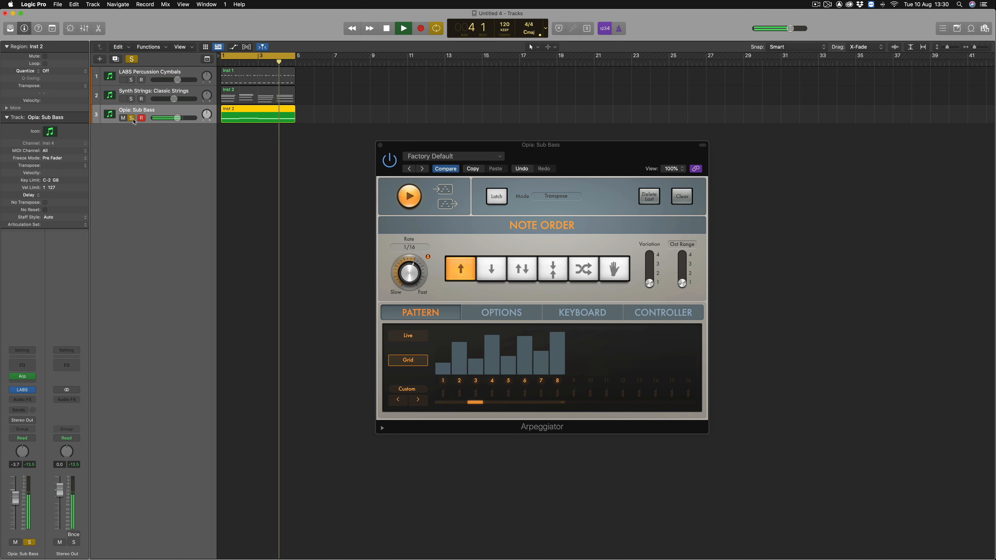
pyautogui.press('space')
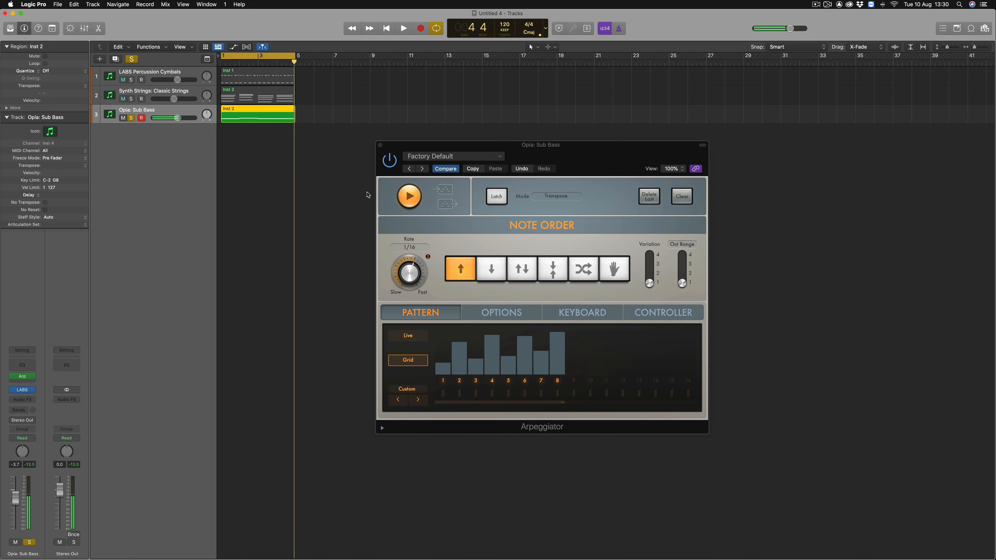
pyautogui.click(389, 161)
pyautogui.press('space')
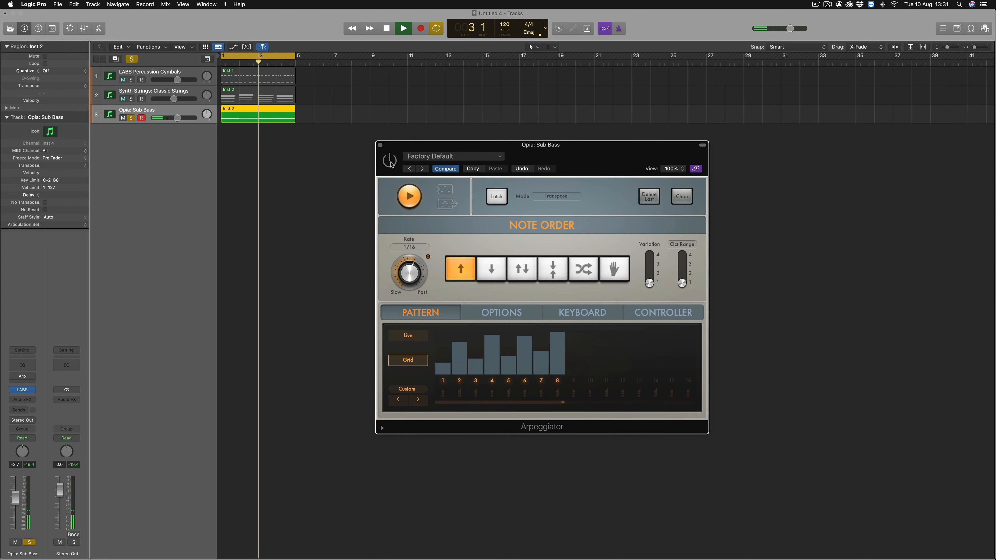
pyautogui.click(390, 162)
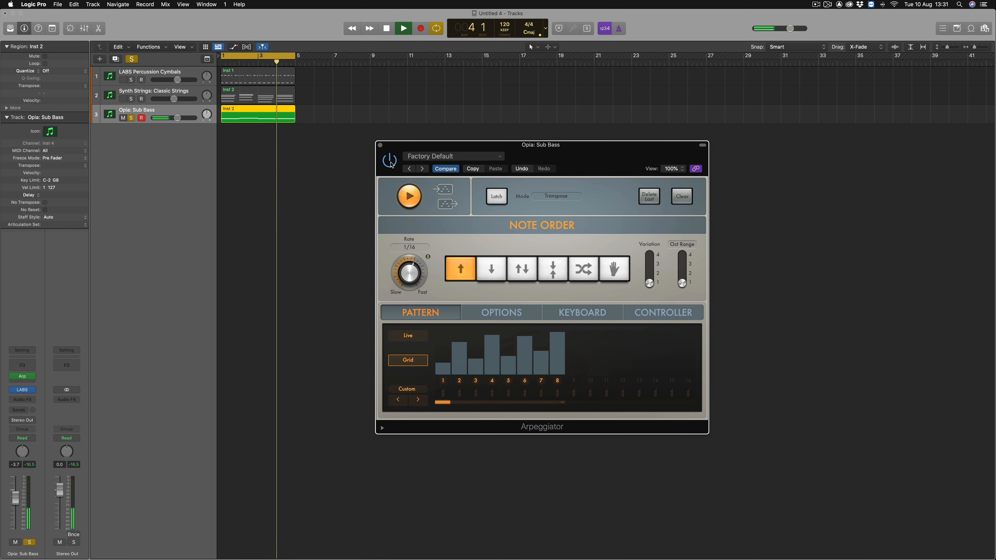
pyautogui.press('space')
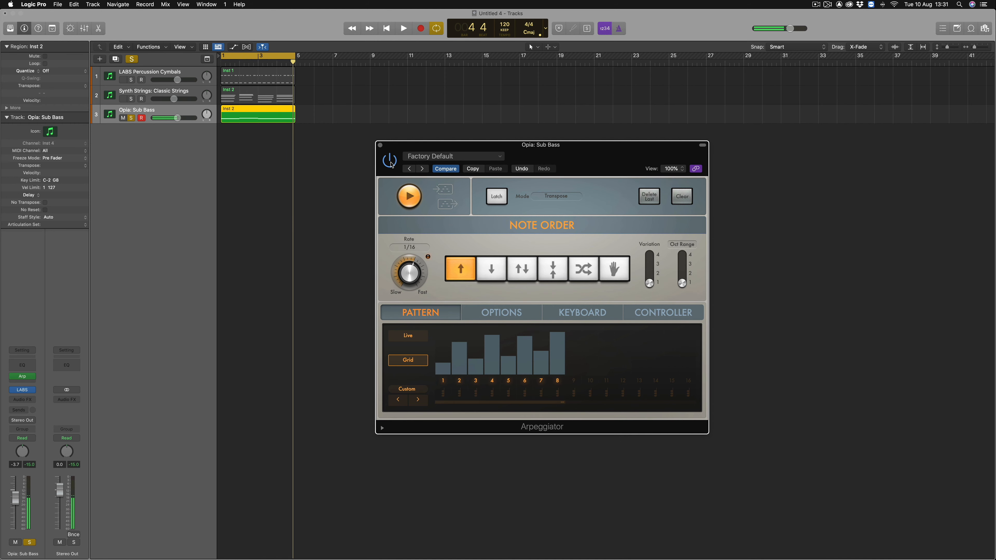
# Load the Arpeggiator preset ARC- 8 Bar Crescendo and play back the soloed Sub Bass
pyautogui.click(453, 157)
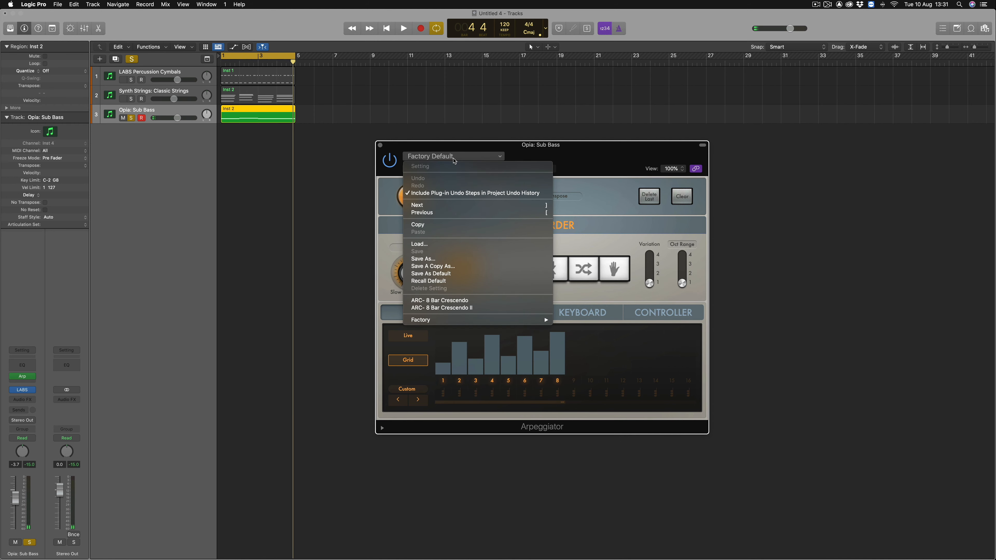
pyautogui.click(461, 300)
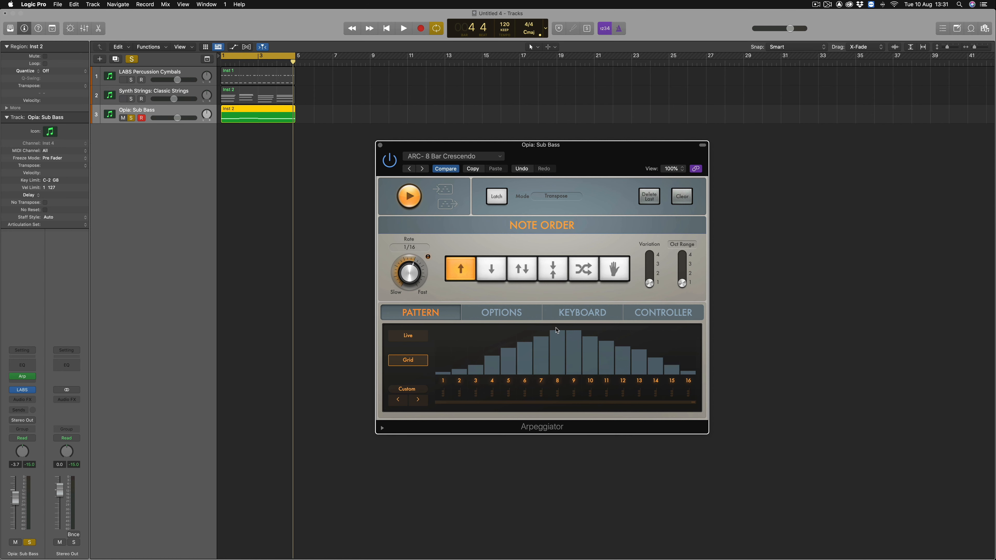
pyautogui.press('space')
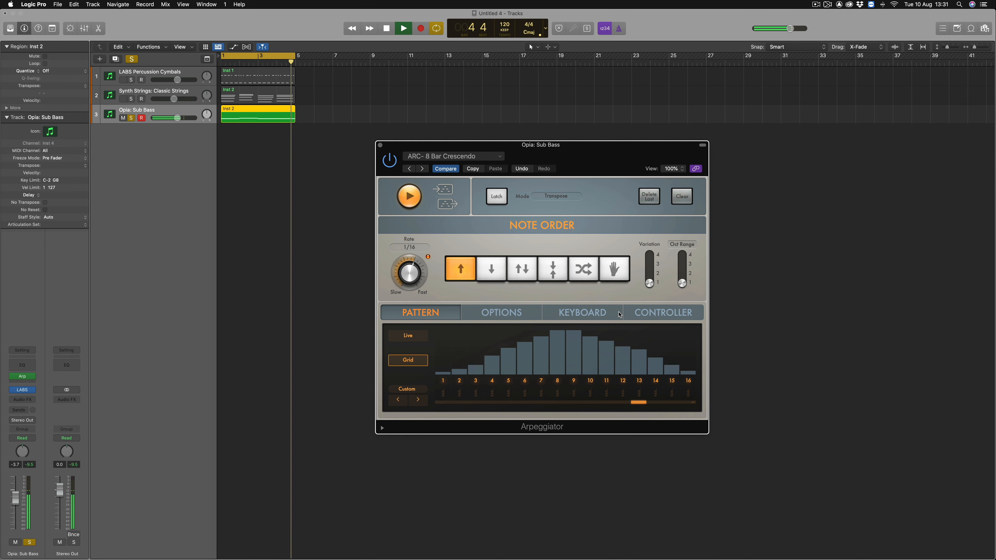
pyautogui.press('space')
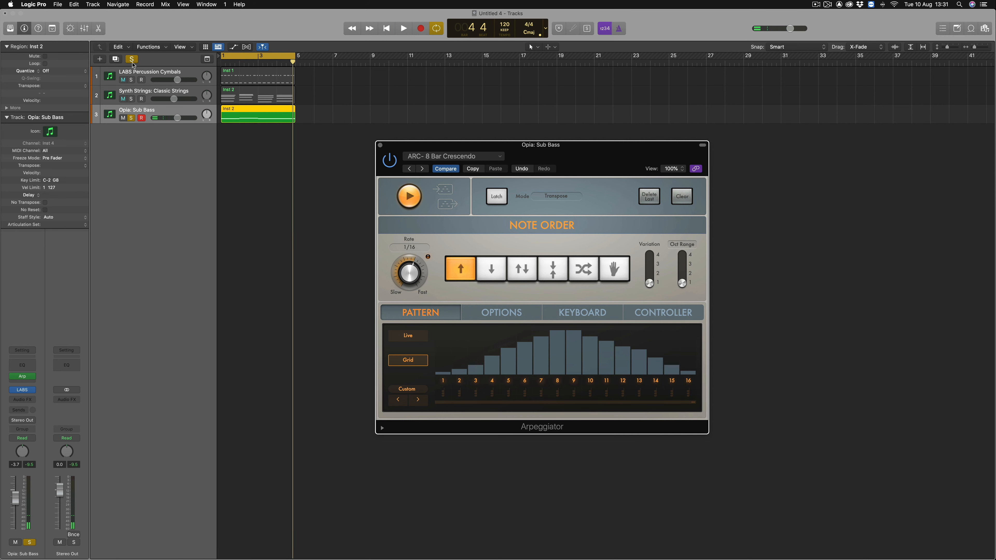
# Clear the Sub Bass solo and play the full arrangement with the arpeggiated bass
pyautogui.click(132, 60)
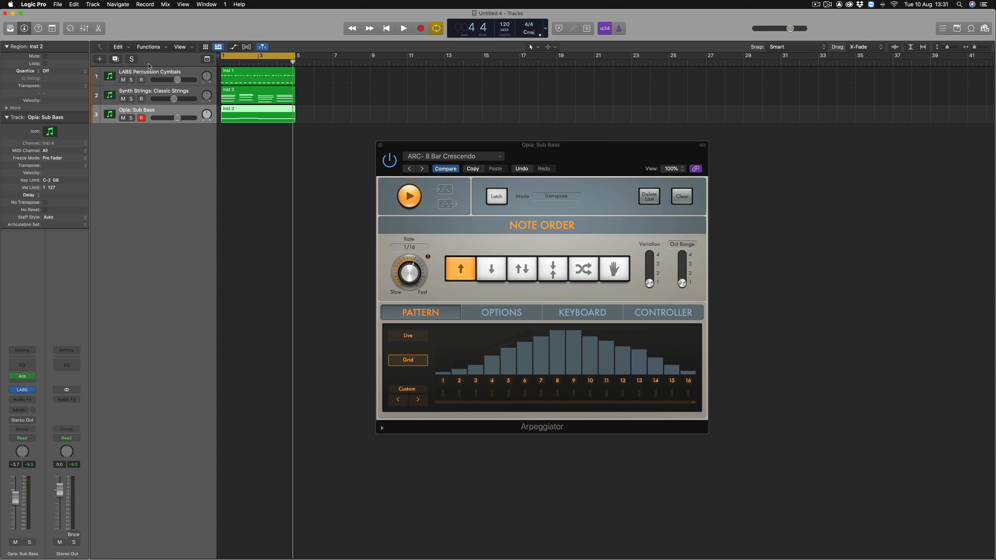
pyautogui.press('space')
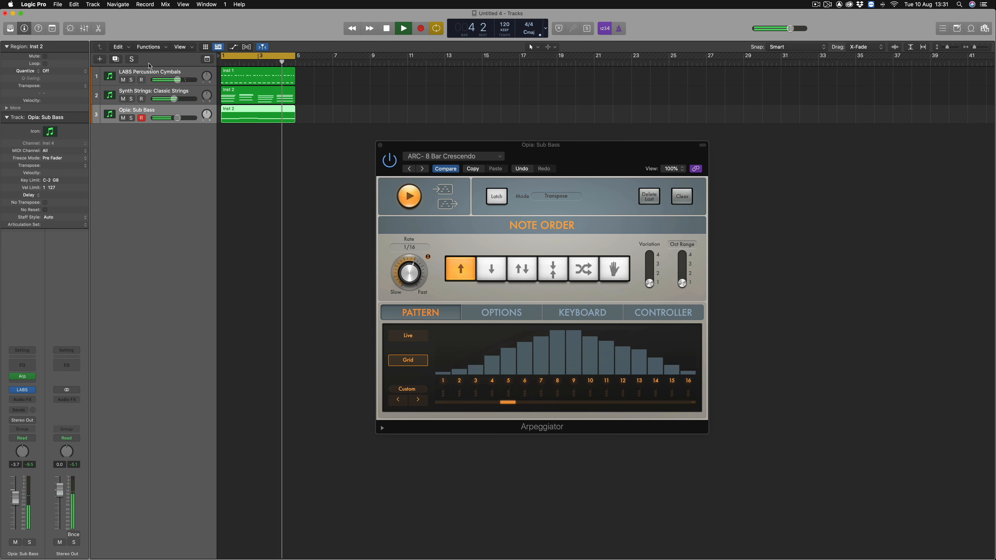
pyautogui.press('space')
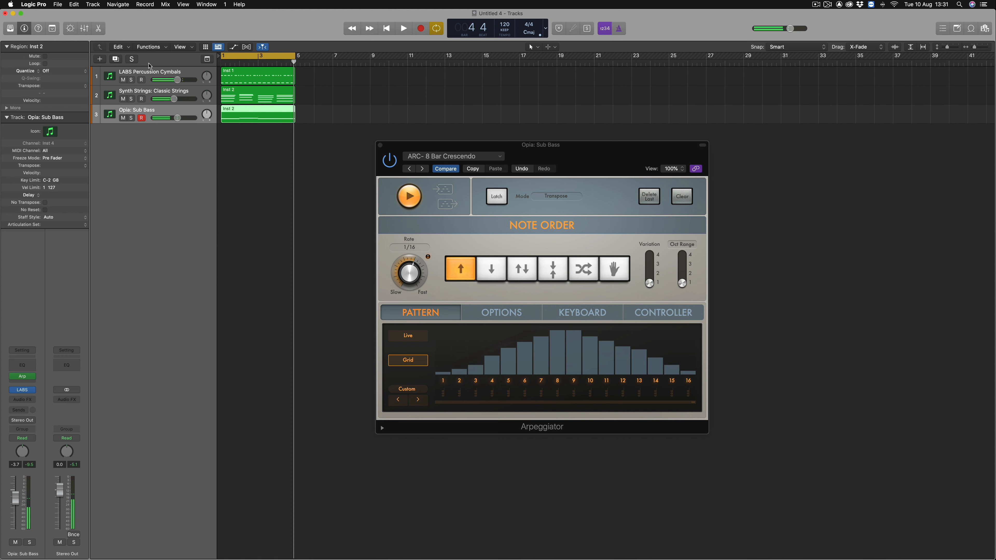
# Solo the Synth Strings: Classic Strings track and play it back
pyautogui.click(148, 92)
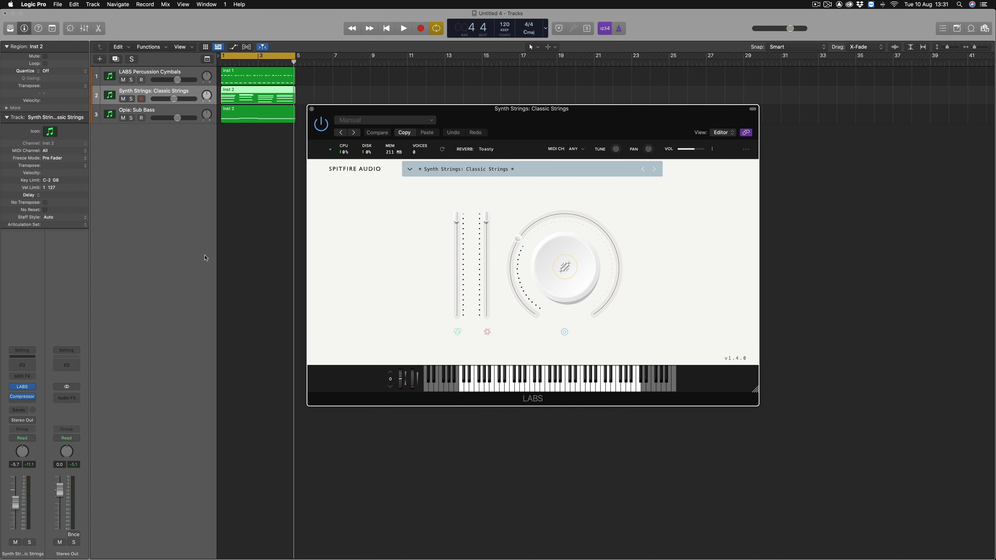
pyautogui.click(131, 100)
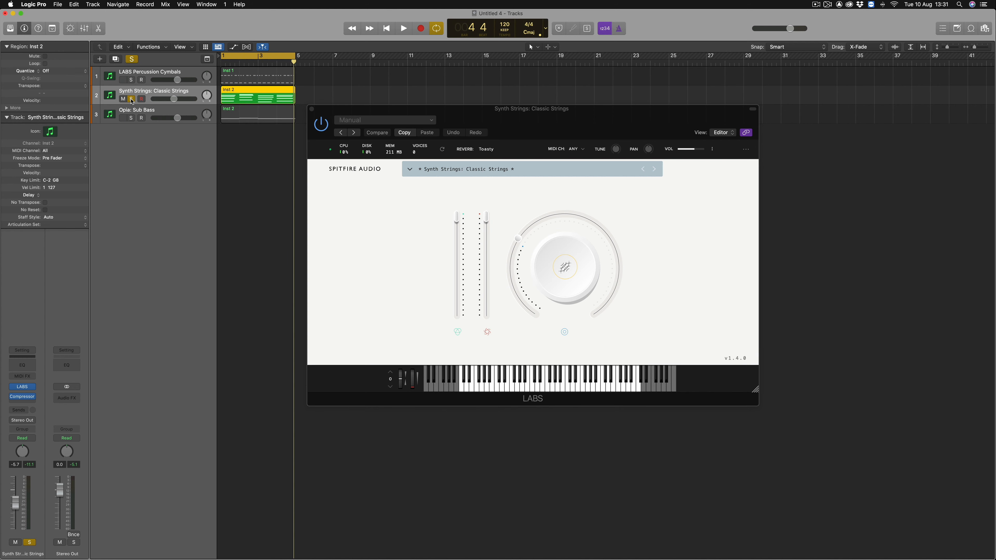
pyautogui.press('space')
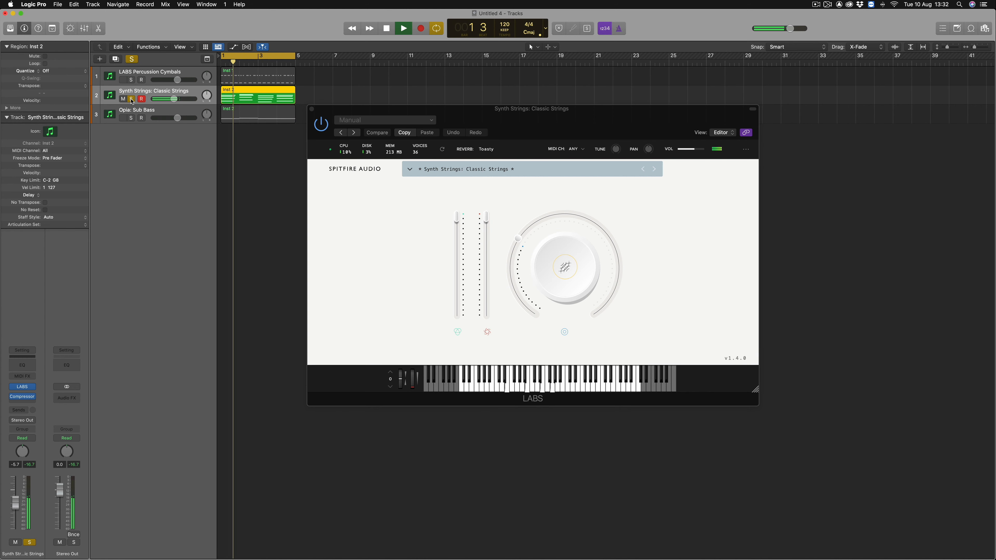
pyautogui.press('space')
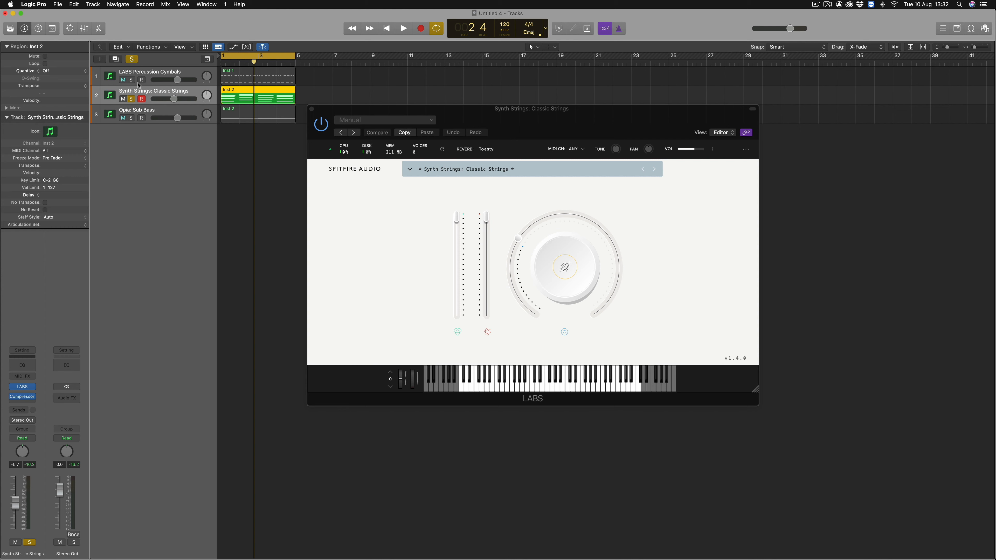
# Solo the LABS Percussion Cymbals track as well and duplicate it together with its Inst 1 region
pyautogui.click(141, 75)
pyautogui.click(131, 80)
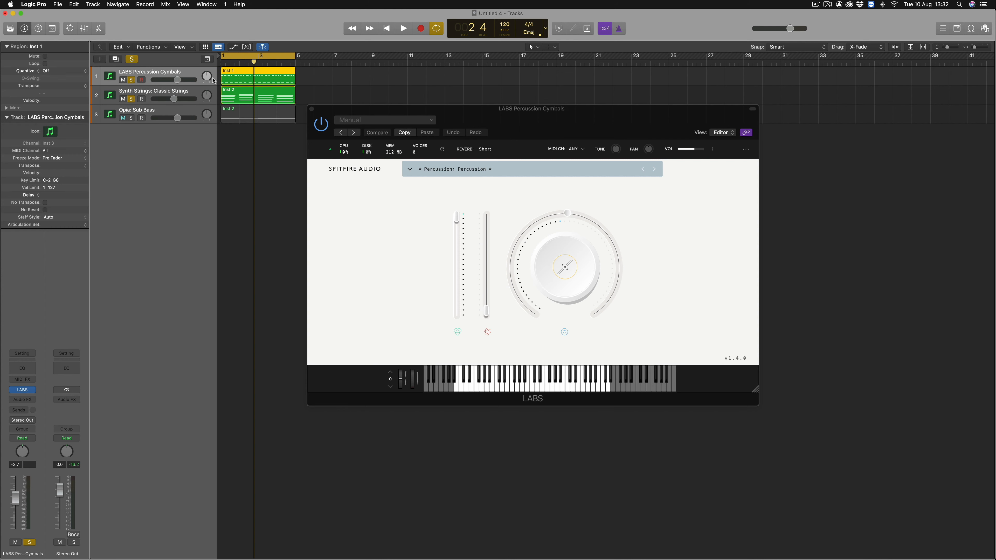
pyautogui.doubleClick(259, 81)
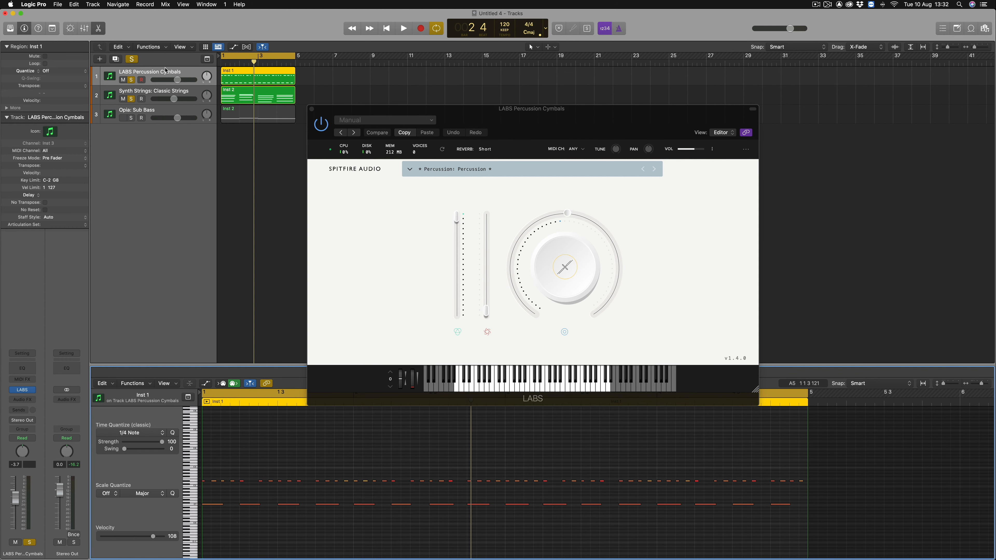
pyautogui.click(116, 60)
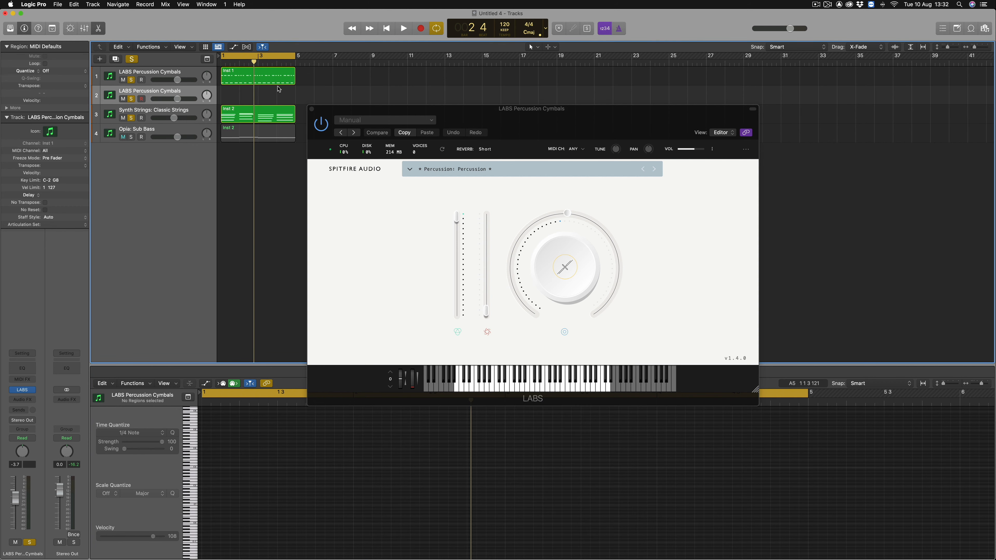
pyautogui.moveTo(271, 80); pyautogui.dragTo(269, 97)
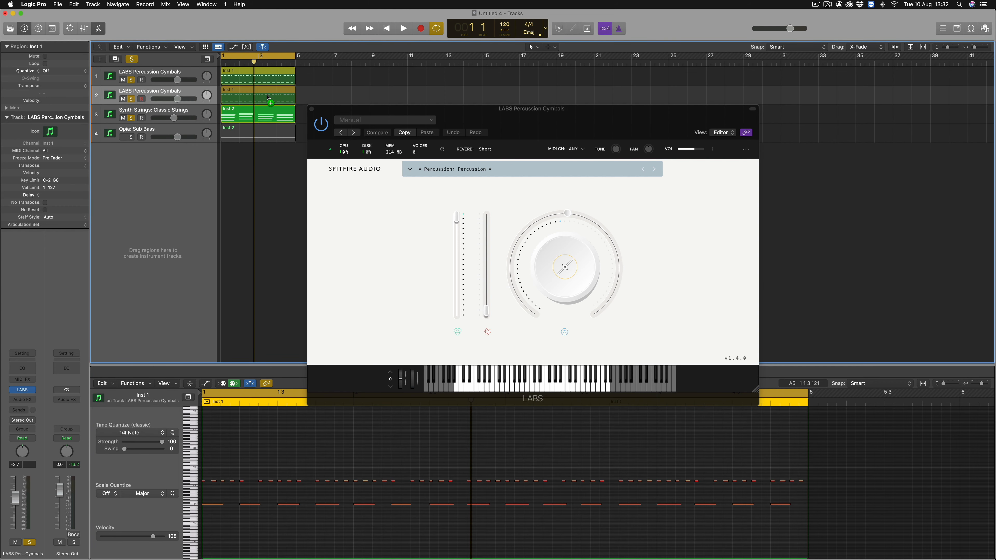
# Delete the upper row of notes from the copied percussion region and the lower row from the original one
pyautogui.moveTo(830, 494); pyautogui.dragTo(189, 468)
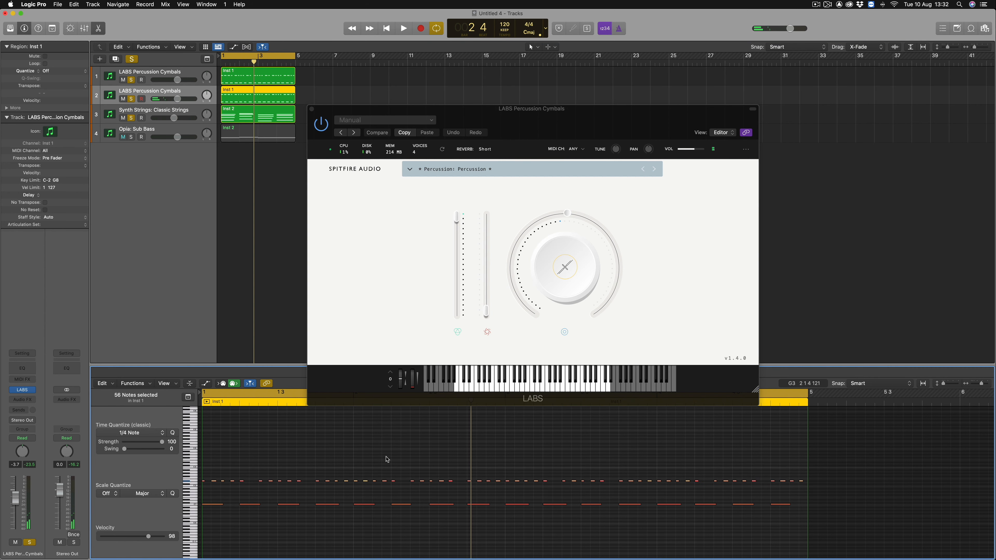
pyautogui.press('Delete')
pyautogui.click(240, 82)
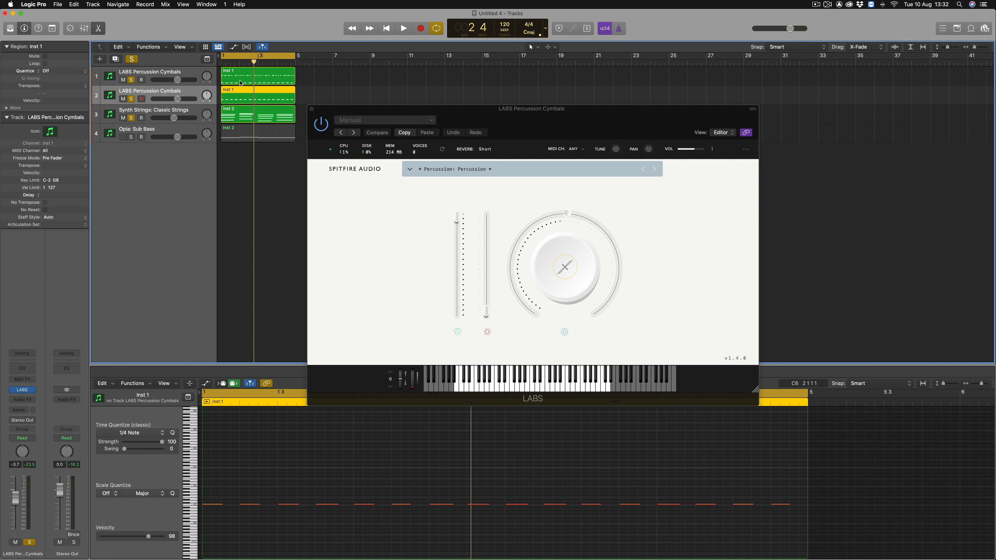
pyautogui.click(240, 82)
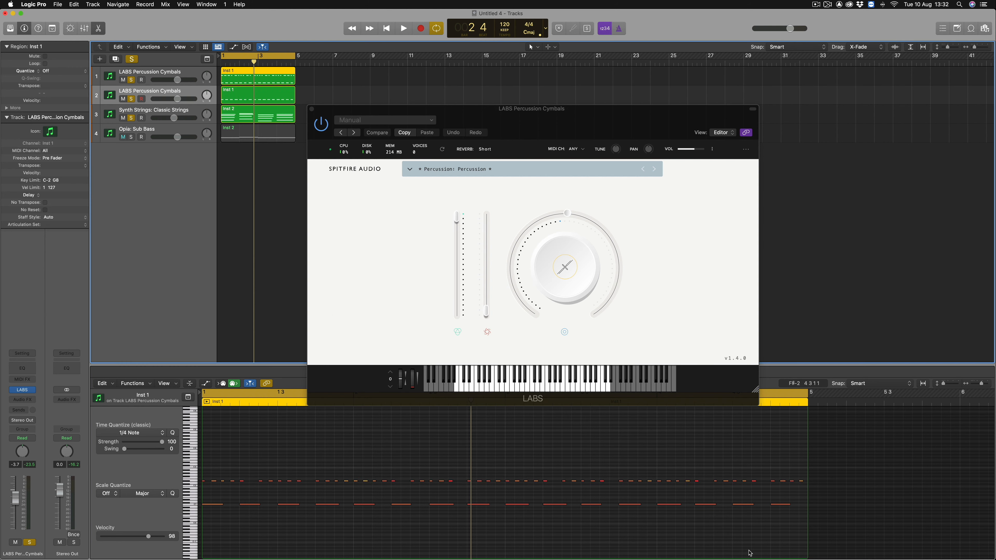
pyautogui.moveTo(841, 528); pyautogui.dragTo(185, 499)
pyautogui.press('Delete')
pyautogui.click(240, 98)
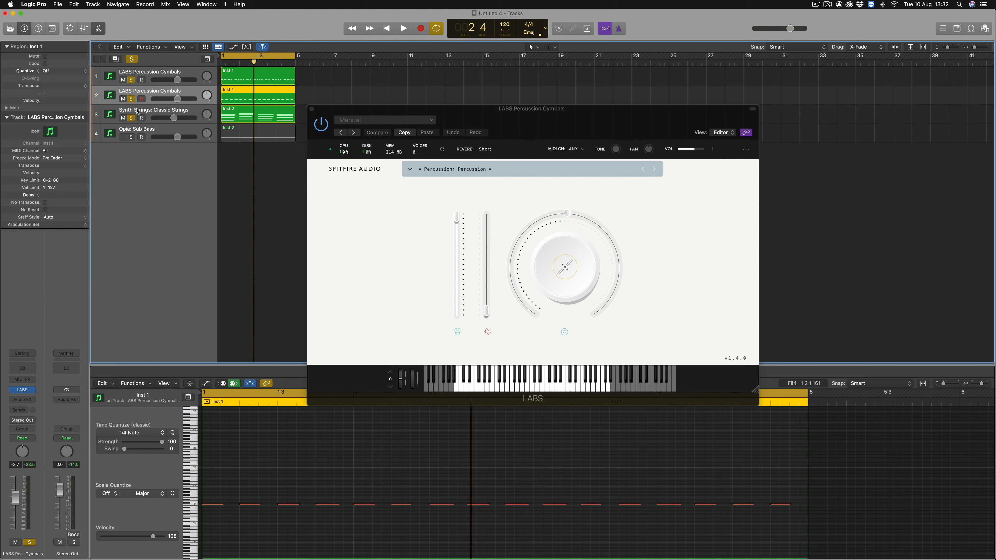
# Rename the duplicated percussion track as LABS Percussion Bass Drum
pyautogui.doubleClick(159, 93)
pyautogui.moveTo(160, 89); pyautogui.dragTo(182, 90)
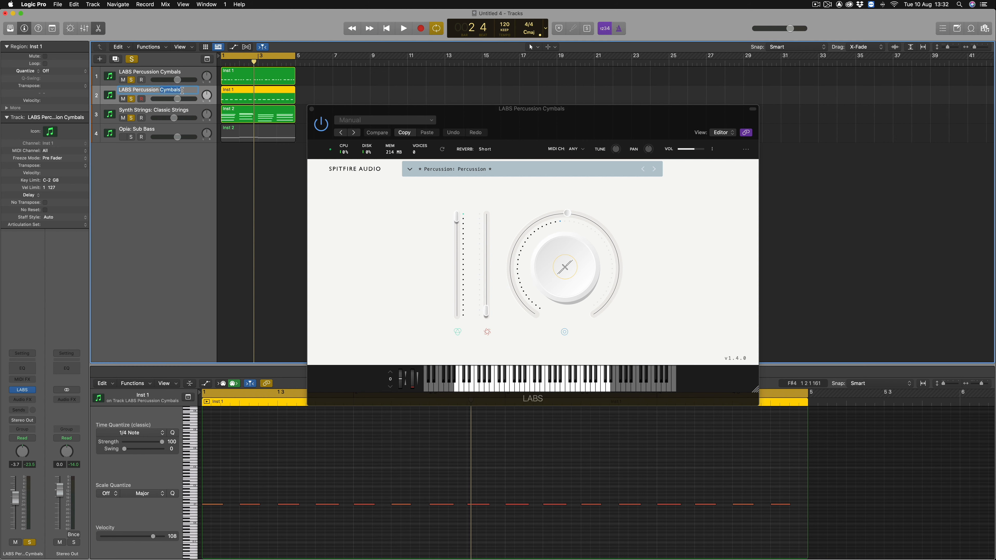
pyautogui.write('Bass Drum')
pyautogui.press('Return')
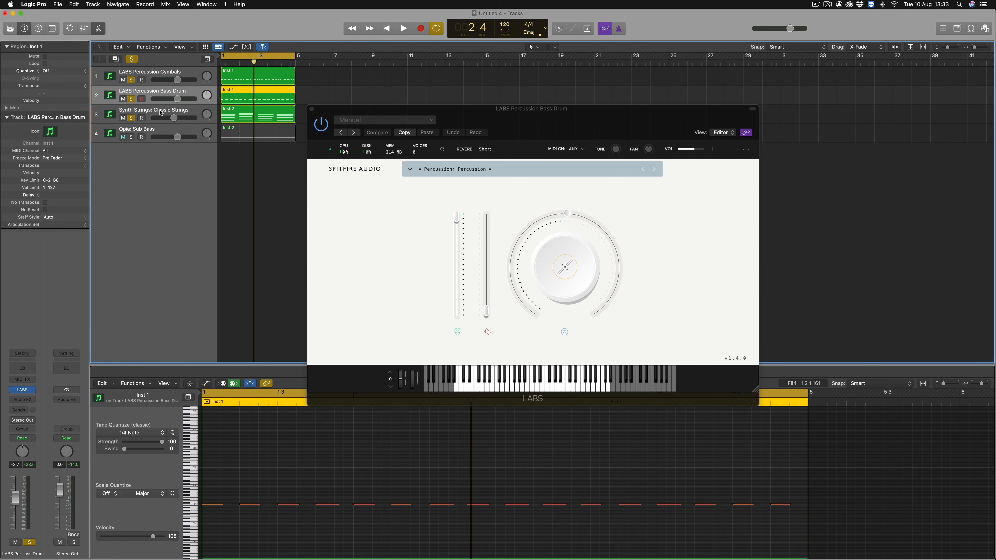
# Insert a stereo Compressor as an audio effect on the Synth Strings: Classic Strings track
pyautogui.click(161, 113)
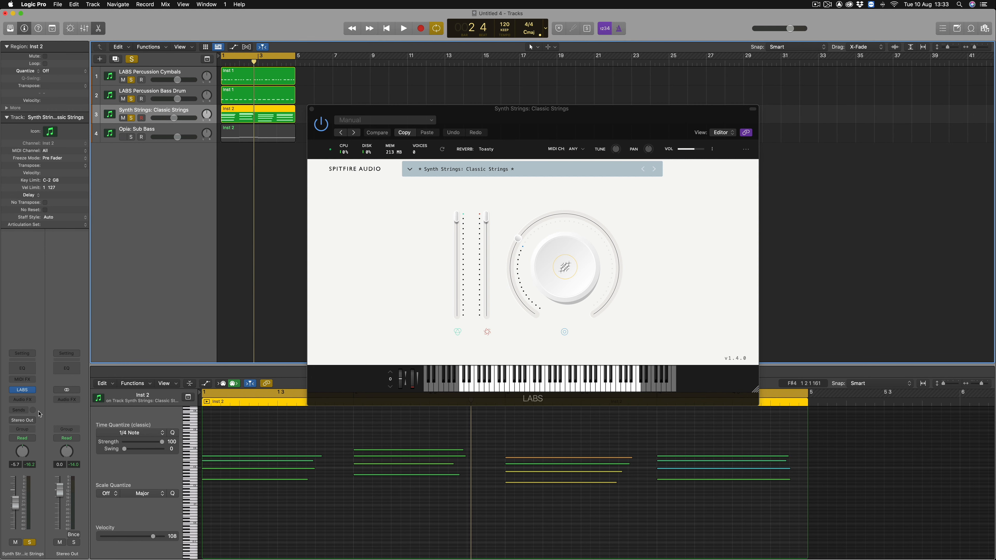
pyautogui.click(34, 401)
pyautogui.moveTo(37, 417)
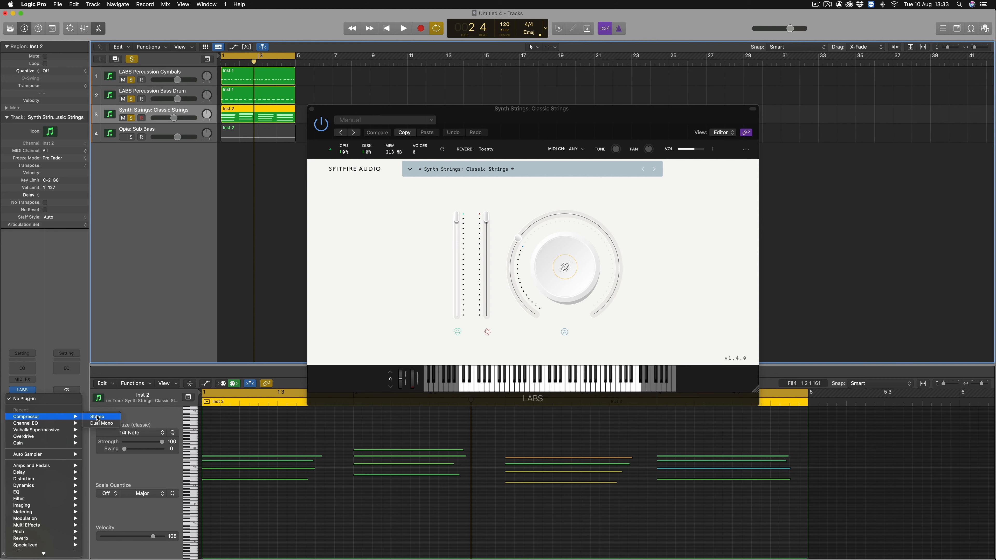
pyautogui.click(98, 418)
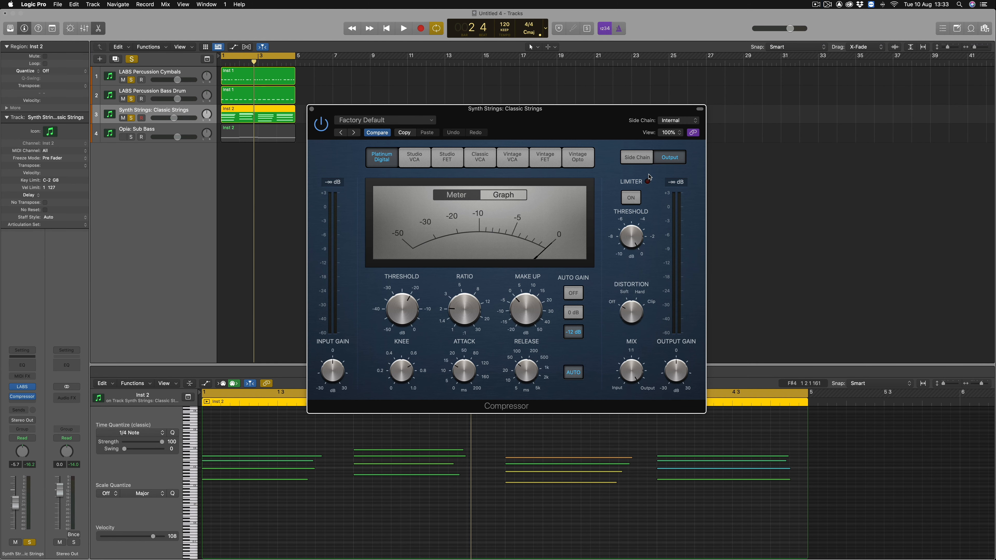
# Show the Compressor's side chain settings and set LABS Percussion Bass Drum (Inst 1) as its side chain source
pyautogui.click(636, 158)
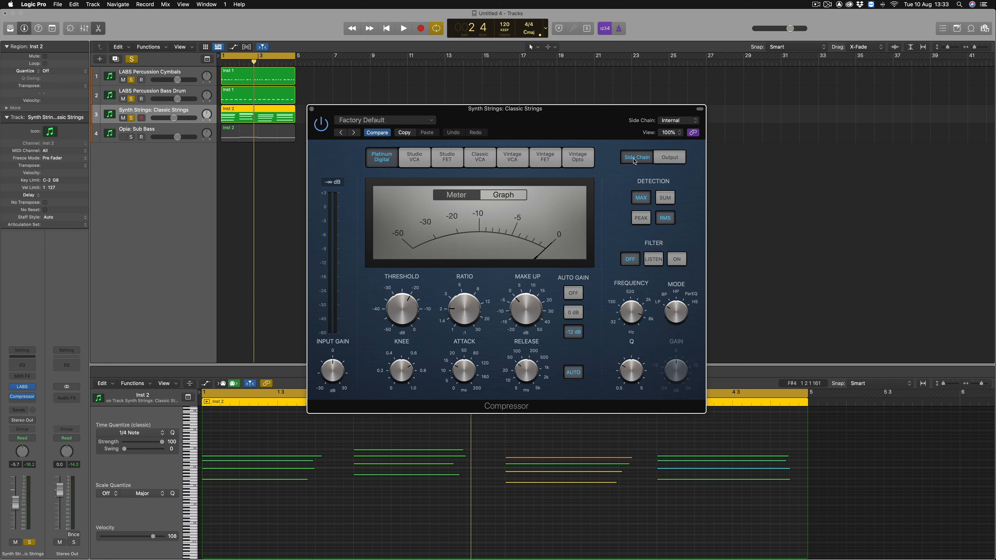
pyautogui.click(682, 121)
pyautogui.moveTo(676, 134)
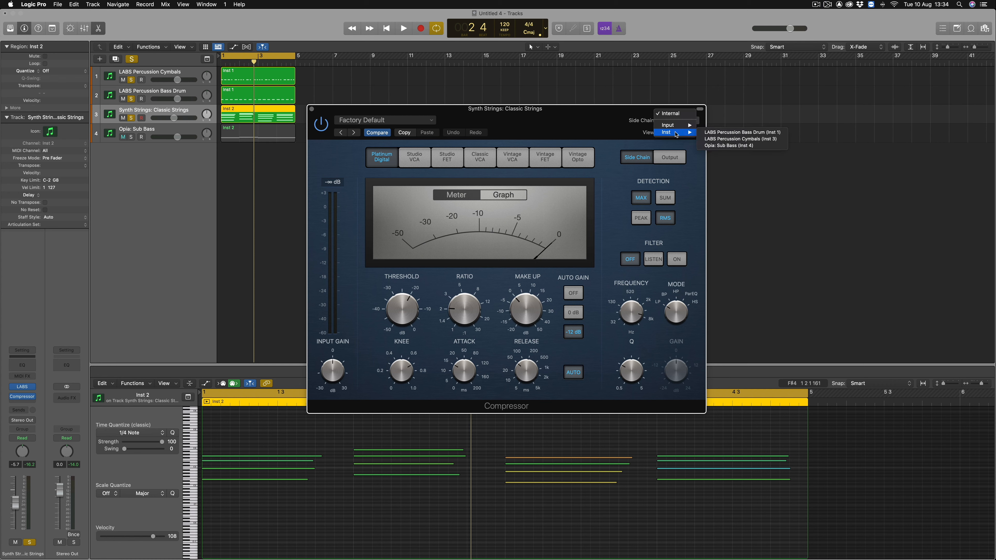
pyautogui.click(729, 134)
# Take the LABS Percussion Cymbals track out of solo and audition the side-chained strings with the bass drum
pyautogui.click(241, 142)
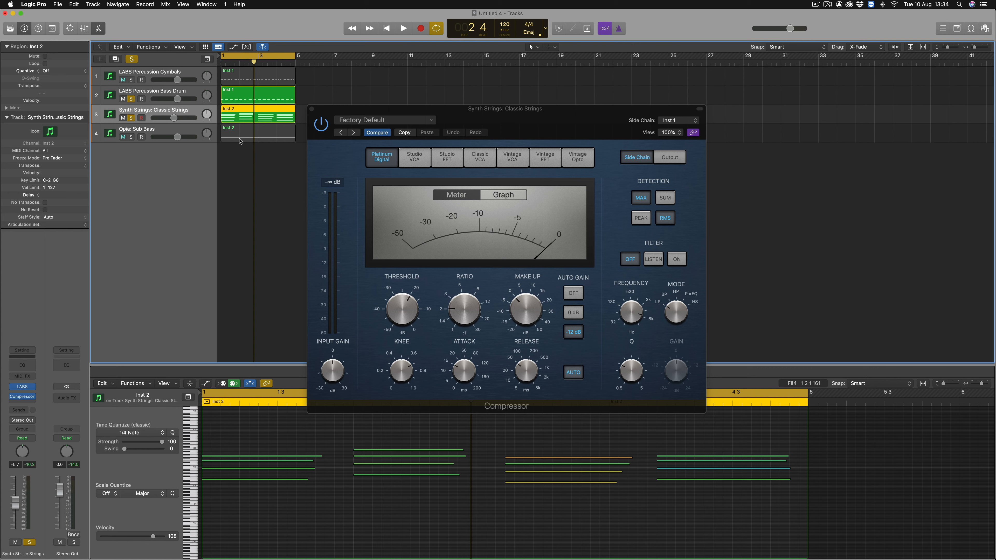
pyautogui.press('space')
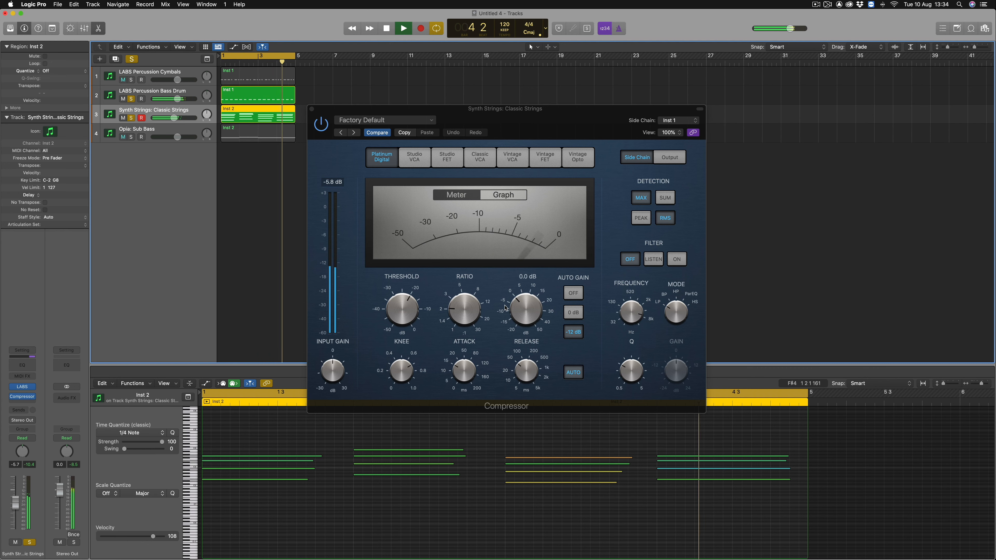
pyautogui.press('space')
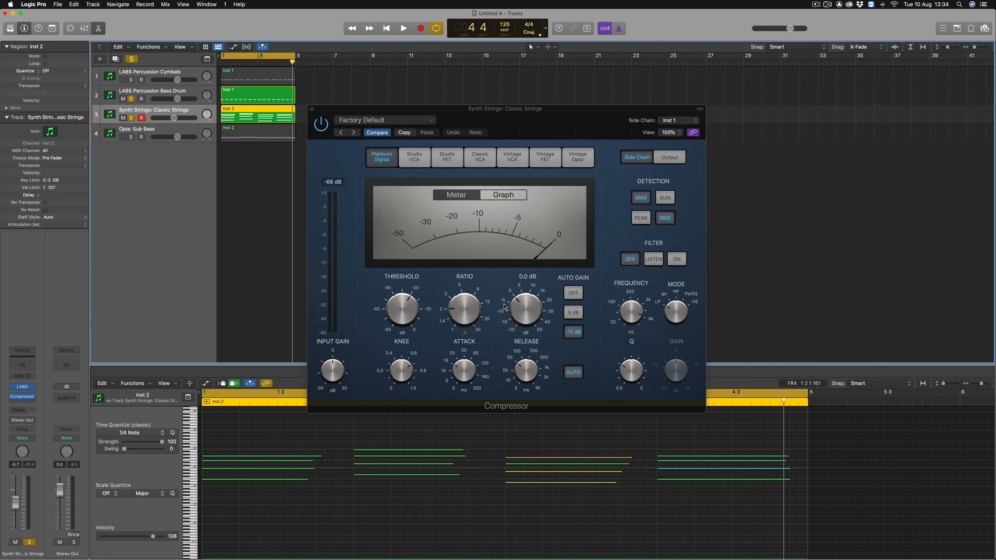
# Set the Compressor's threshold to -41.5 dB and make-up gain to -13.5 dB while auditioning the strings, and close the plug-in window
pyautogui.moveTo(411, 309); pyautogui.dragTo(389, 341)
pyautogui.moveTo(523, 306); pyautogui.dragTo(515, 328)
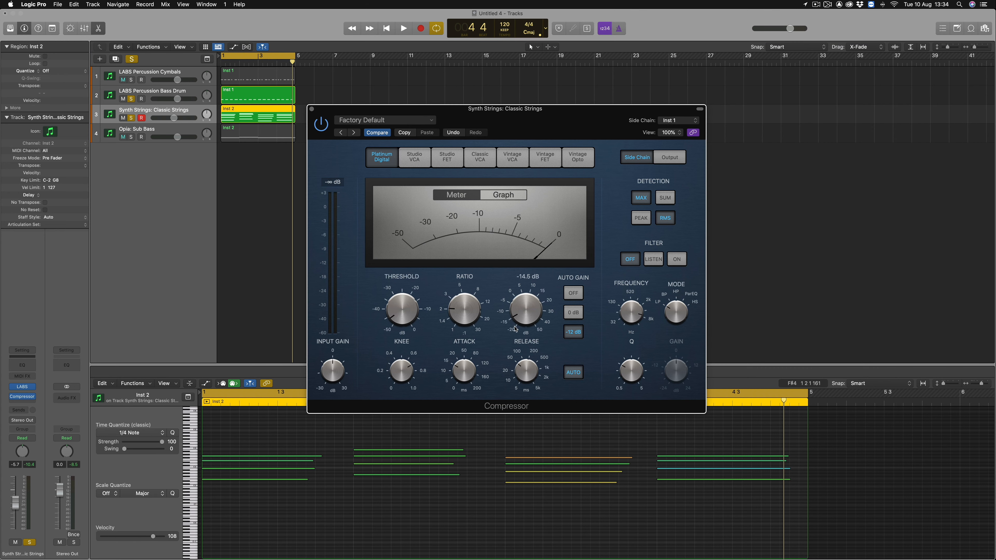
pyautogui.press('space')
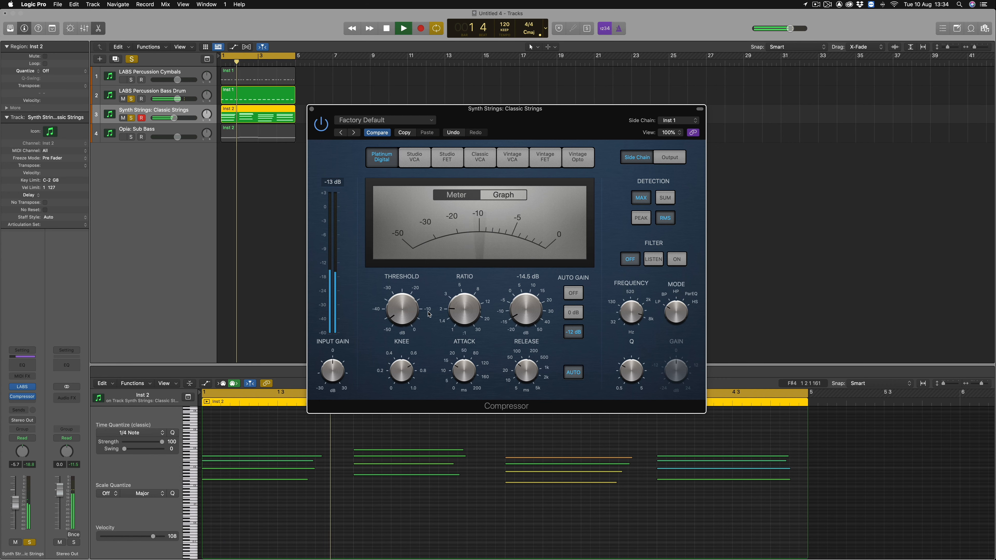
pyautogui.moveTo(405, 316); pyautogui.dragTo(406, 307)
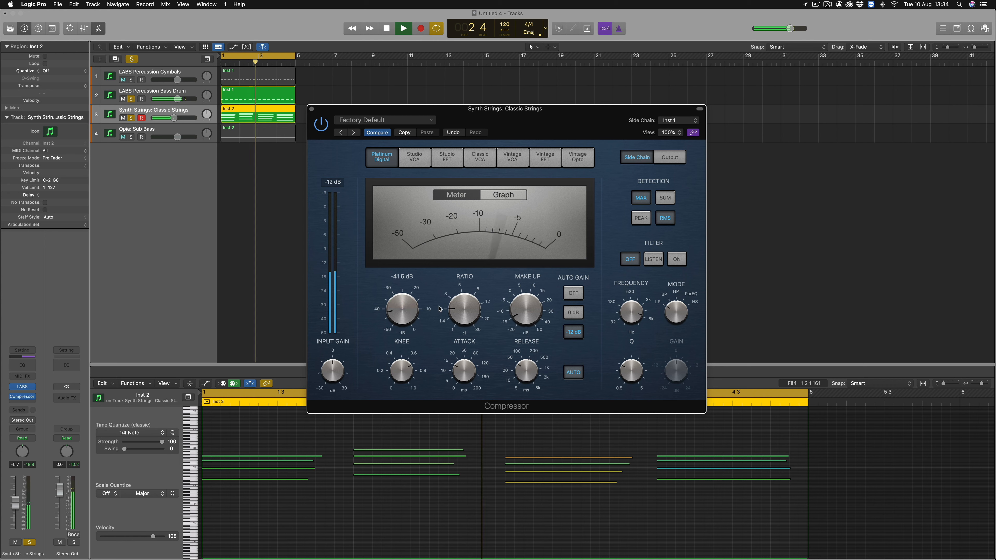
pyautogui.moveTo(521, 310); pyautogui.dragTo(521, 308)
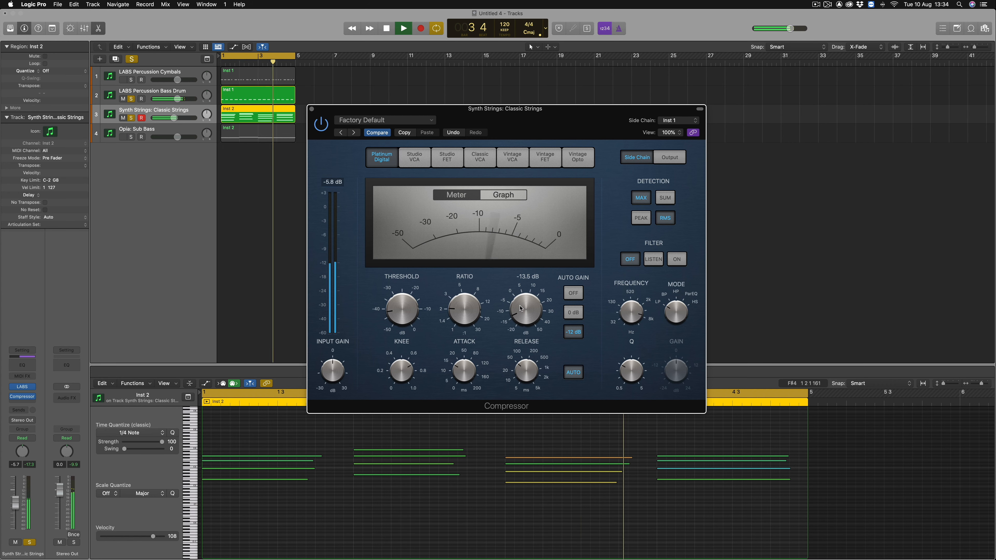
pyautogui.press('space')
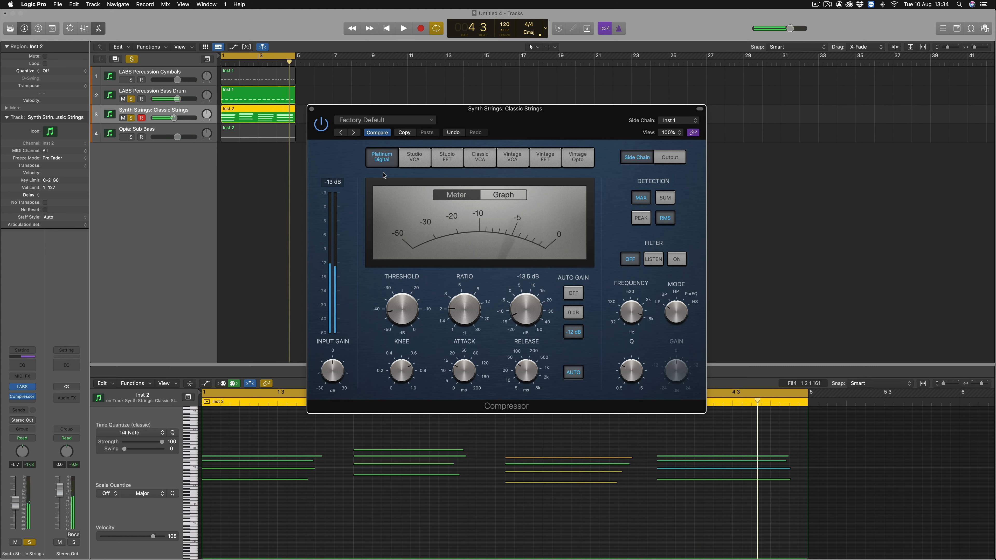
pyautogui.click(312, 108)
# Clear the solo on all tracks and play back the full arrangement
pyautogui.click(132, 59)
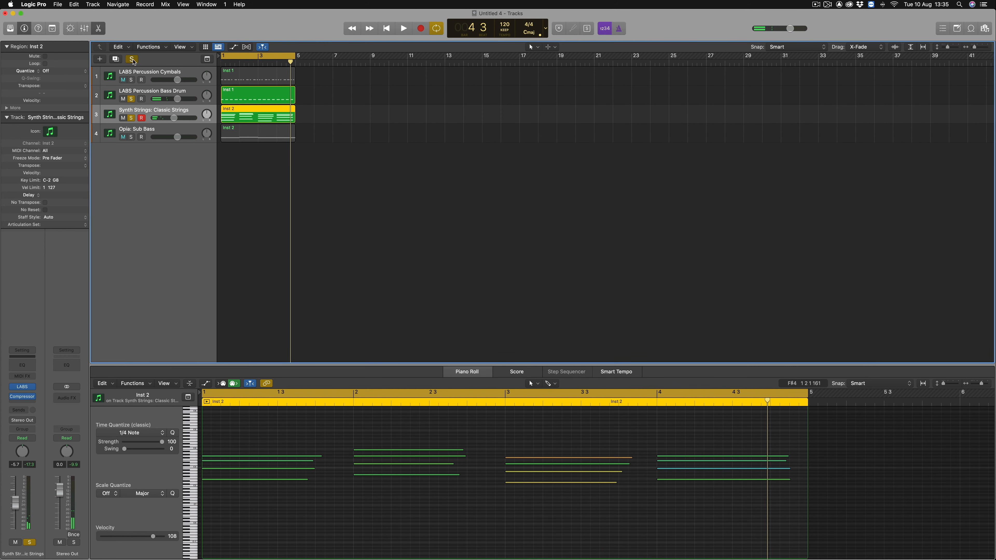
pyautogui.press('space')
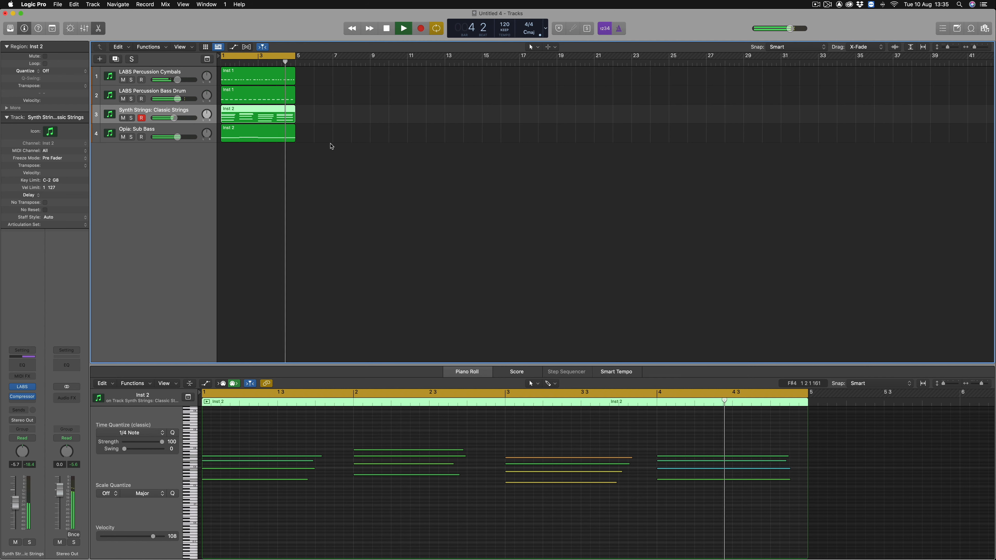
pyautogui.press('space')
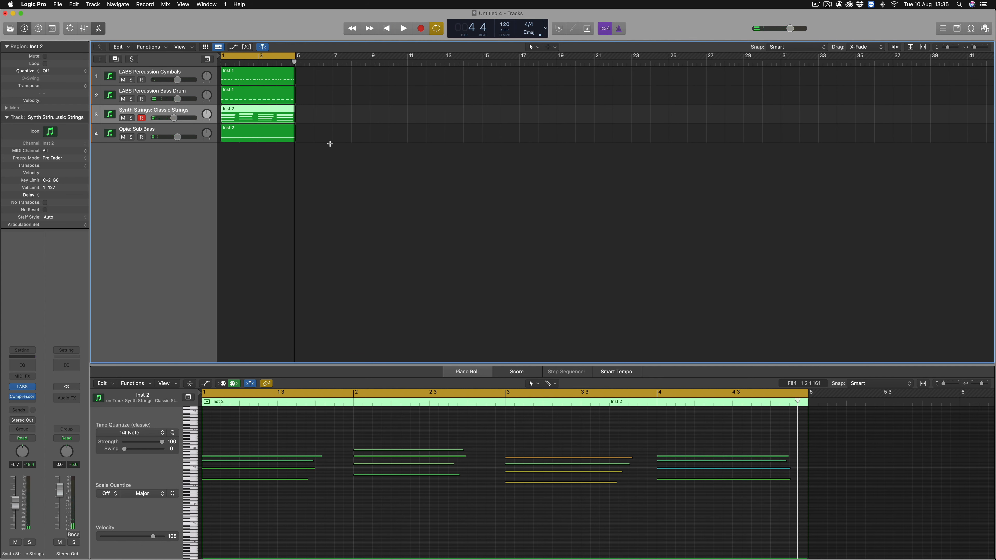
# Copy the Compressor from the Synth Strings channel to the Opia: Sub Bass channel in the Mixer and play back the arrangement
pyautogui.press('super+2')
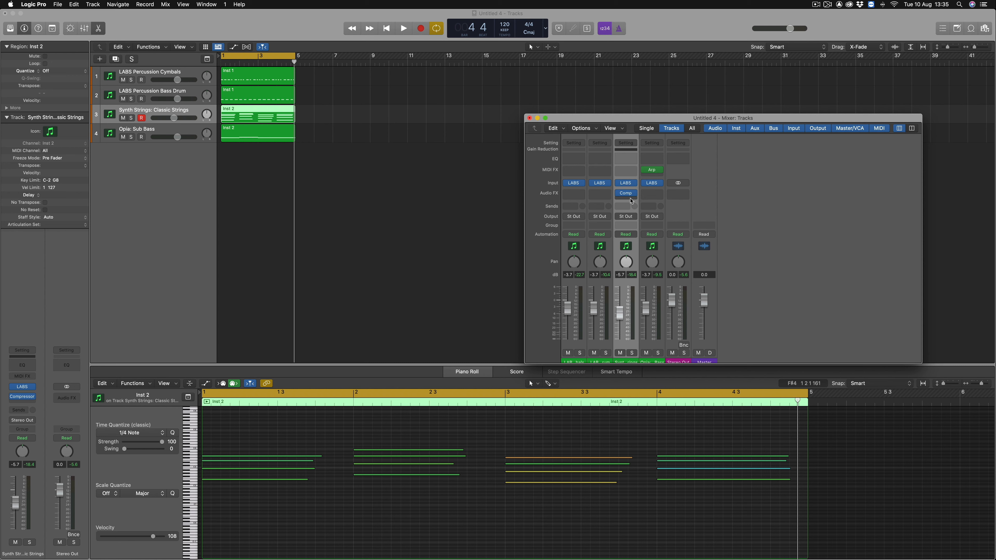
pyautogui.moveTo(628, 194)
pyautogui.moveTo(627, 195); pyautogui.dragTo(653, 196)
pyautogui.press('space')
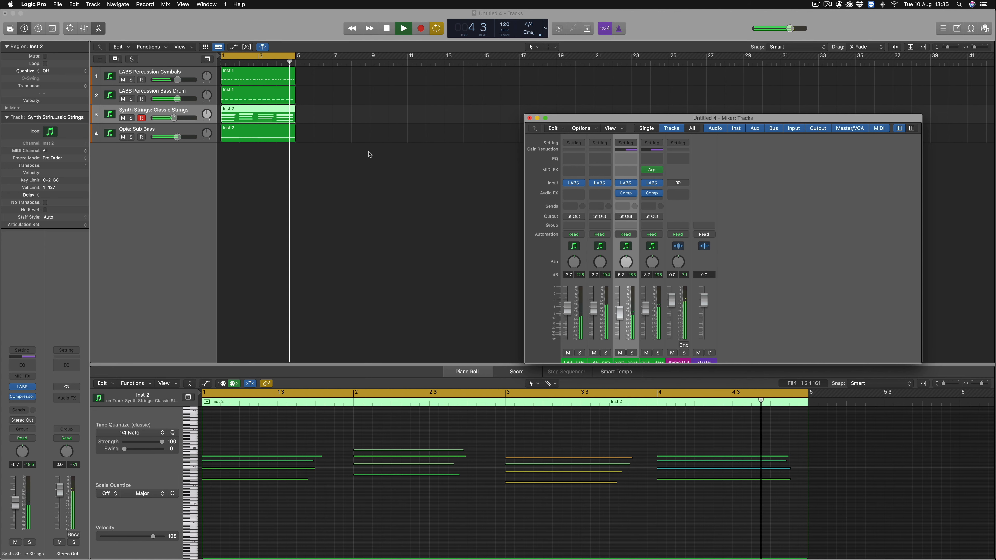
pyautogui.press('space')
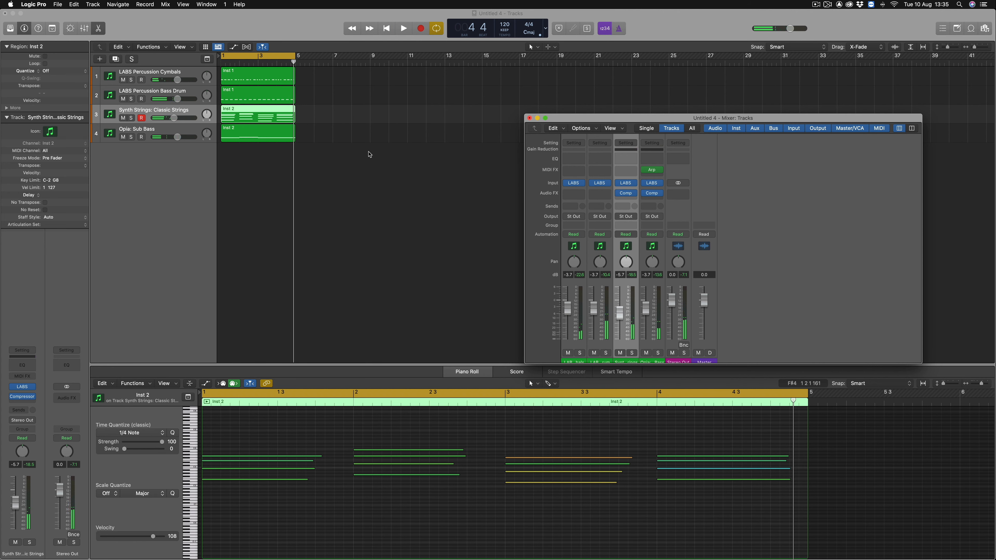